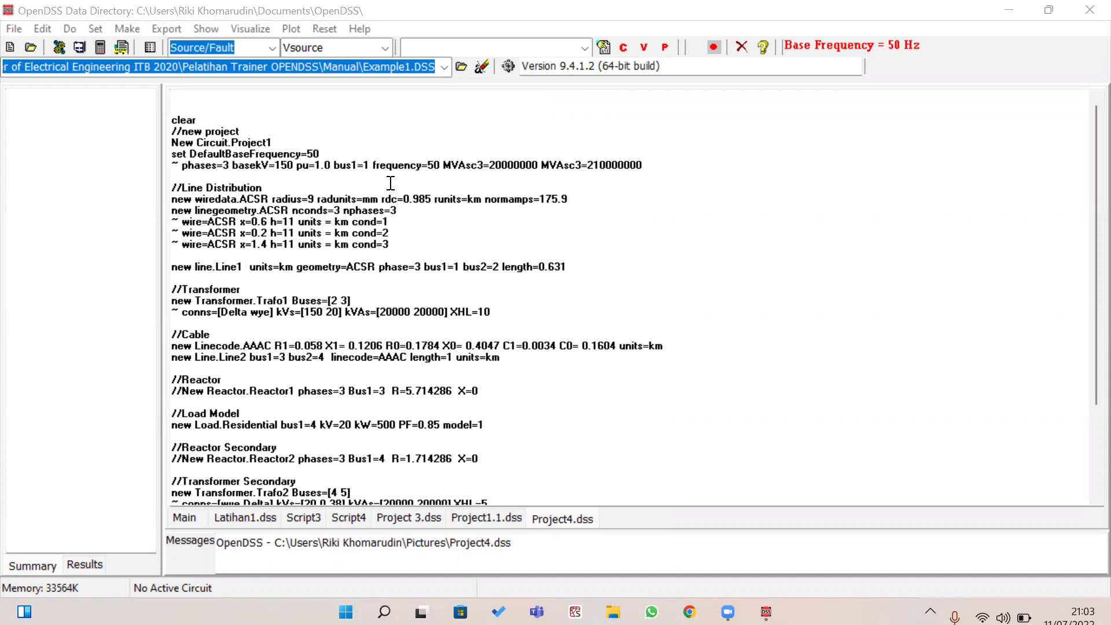
Select and run the entire Project1 script, then highlight the SOLVED status in the summary.
left_click(372, 176)
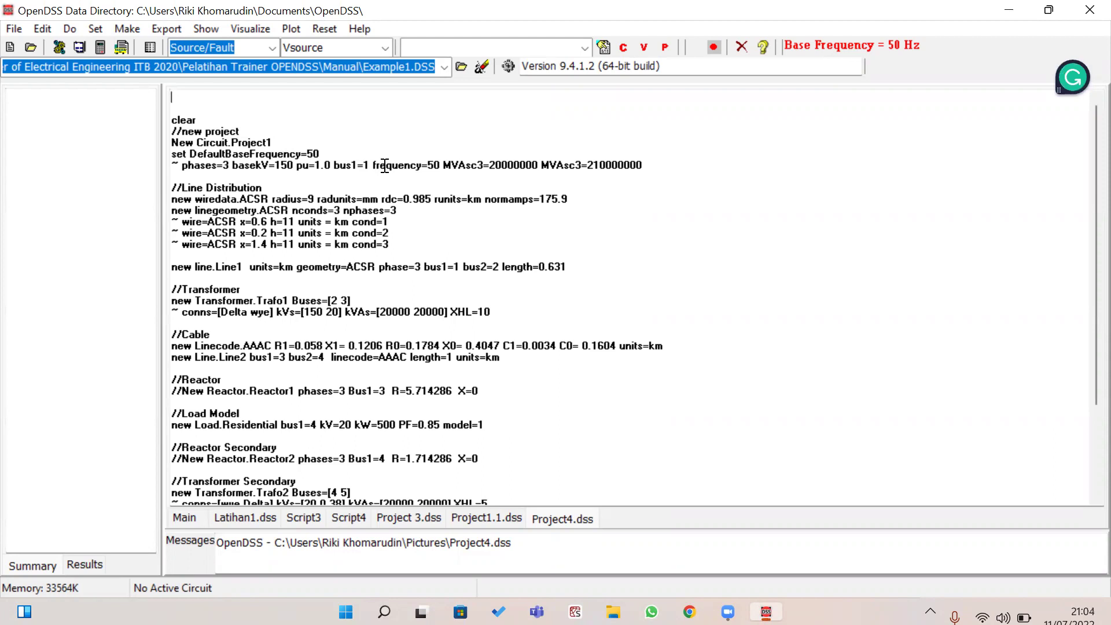
key("ctrl+a")
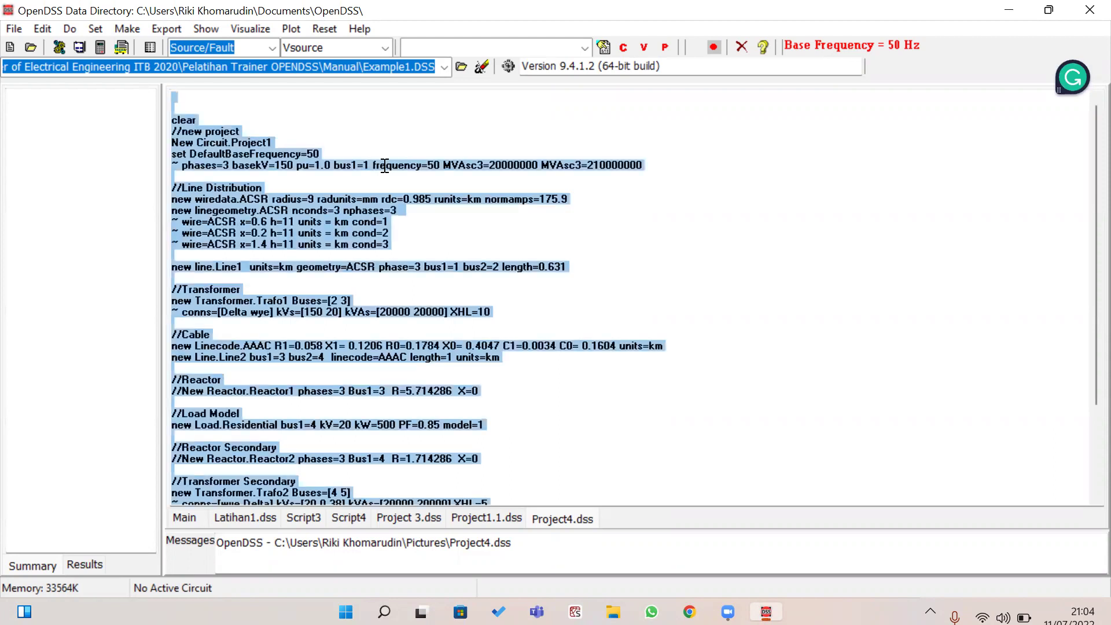
key("ctrl+d")
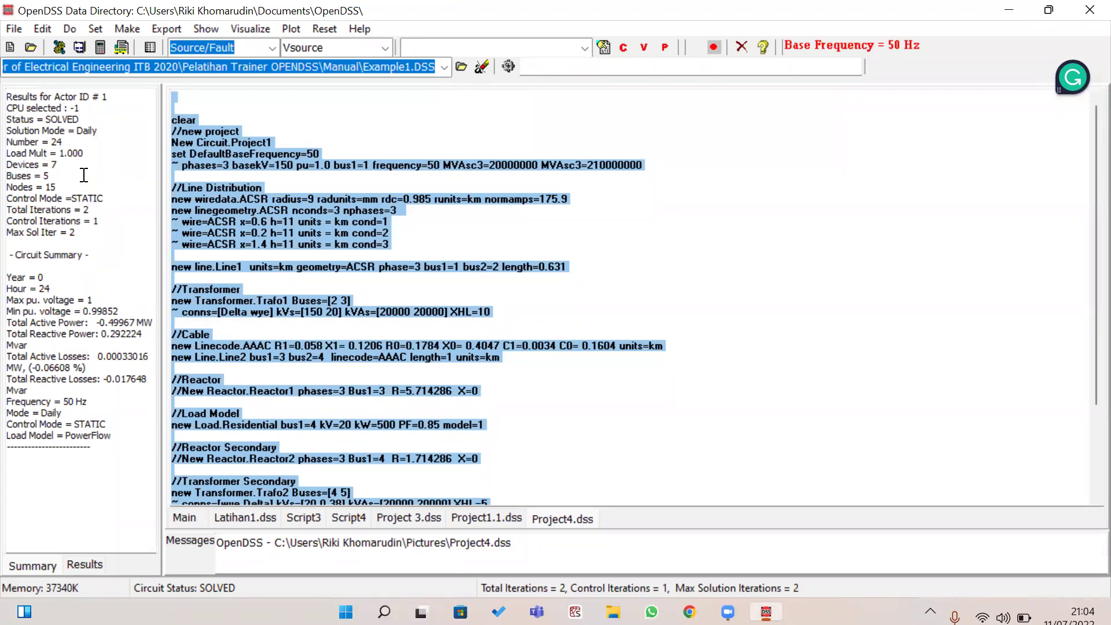
left_click_drag(80, 119, 44, 123)
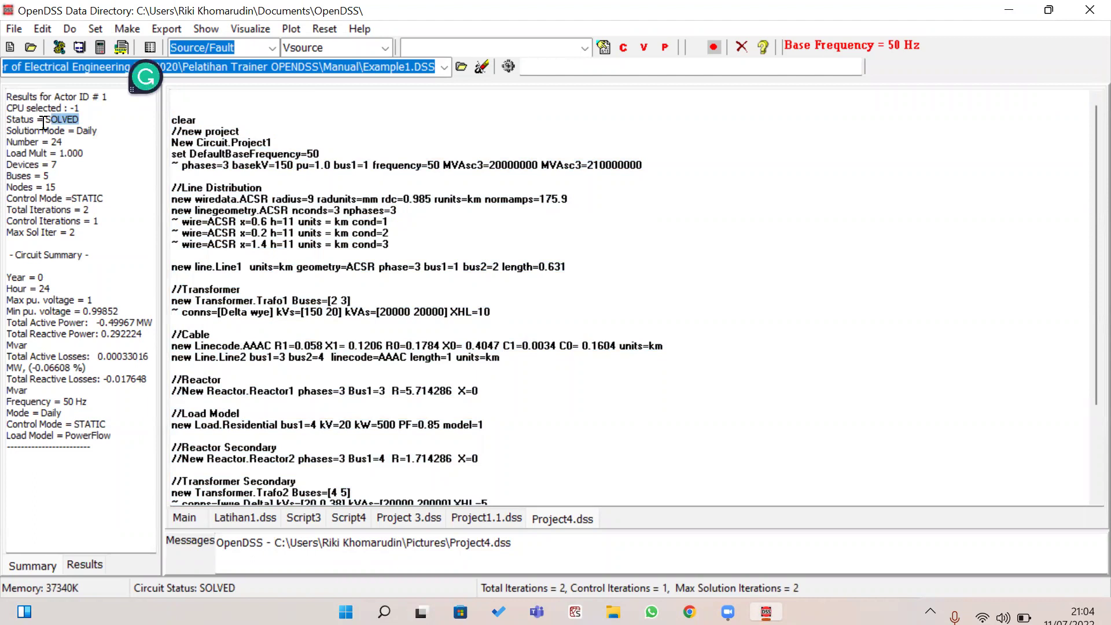
Return to the script editor and bring up the list of result reports.
left_click(242, 183)
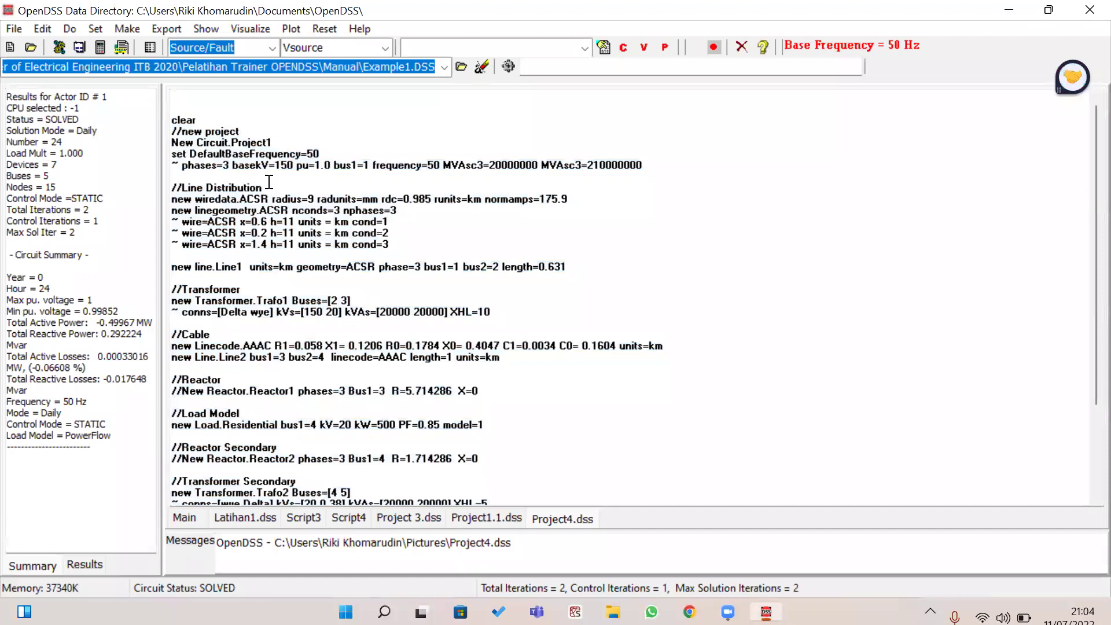
left_click(212, 30)
mouse_move(250, 65)
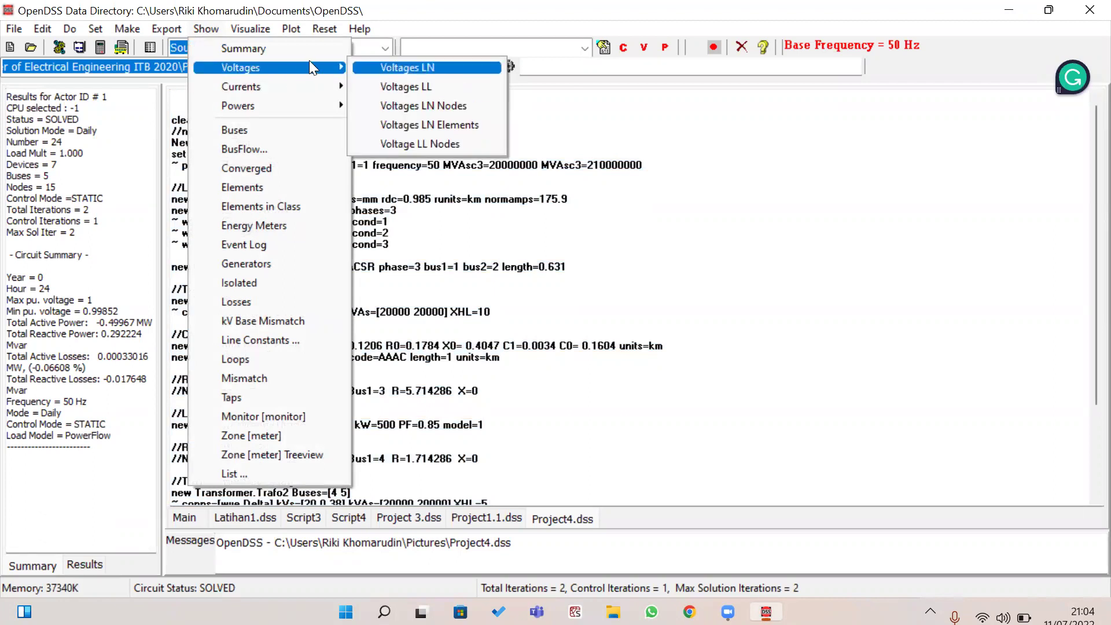
left_click(208, 31)
left_click(212, 32)
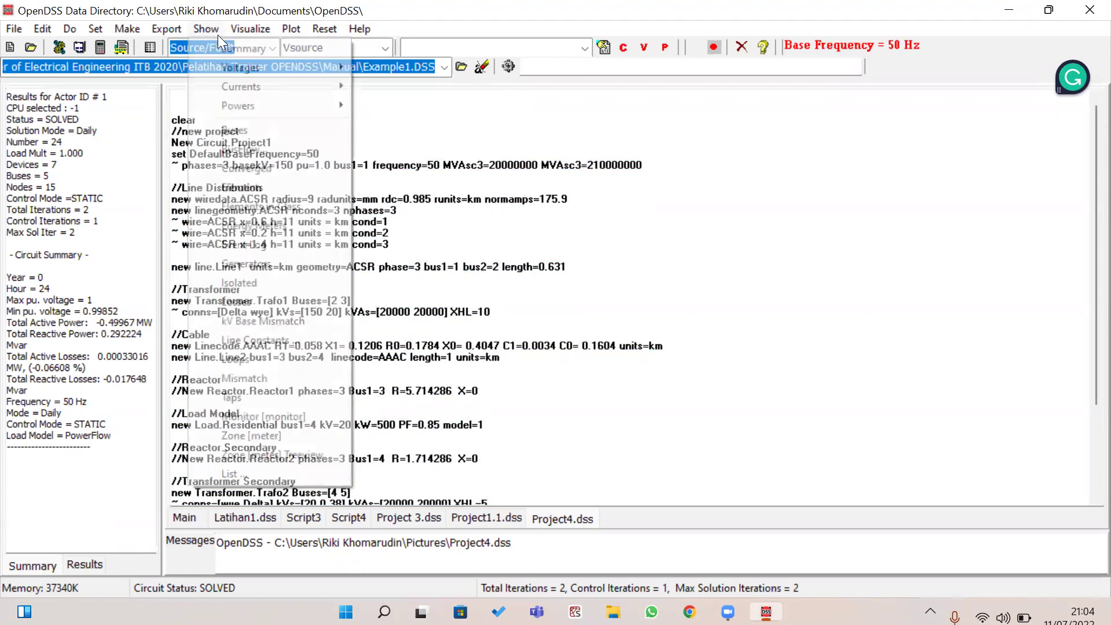
mouse_move(317, 68)
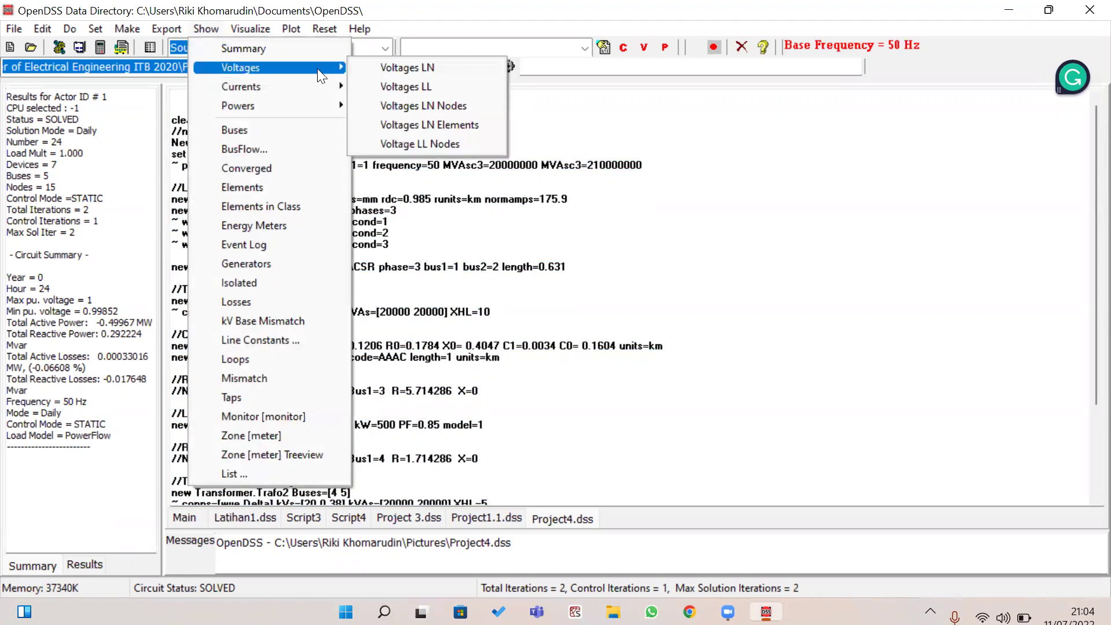
left_click(388, 88)
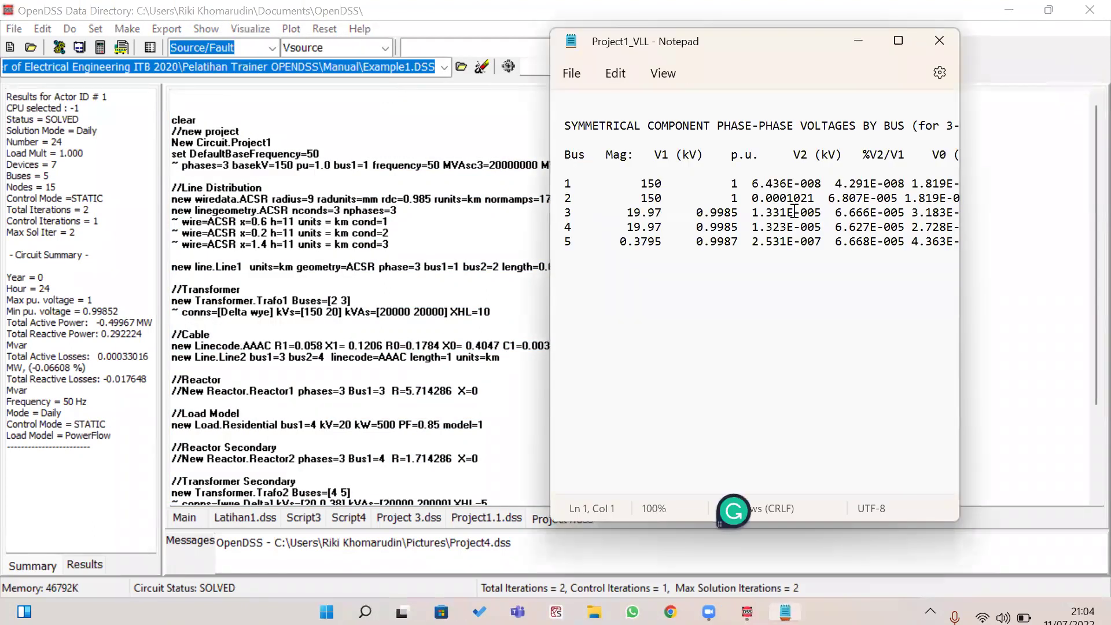
left_click_drag(784, 44, 677, 47)
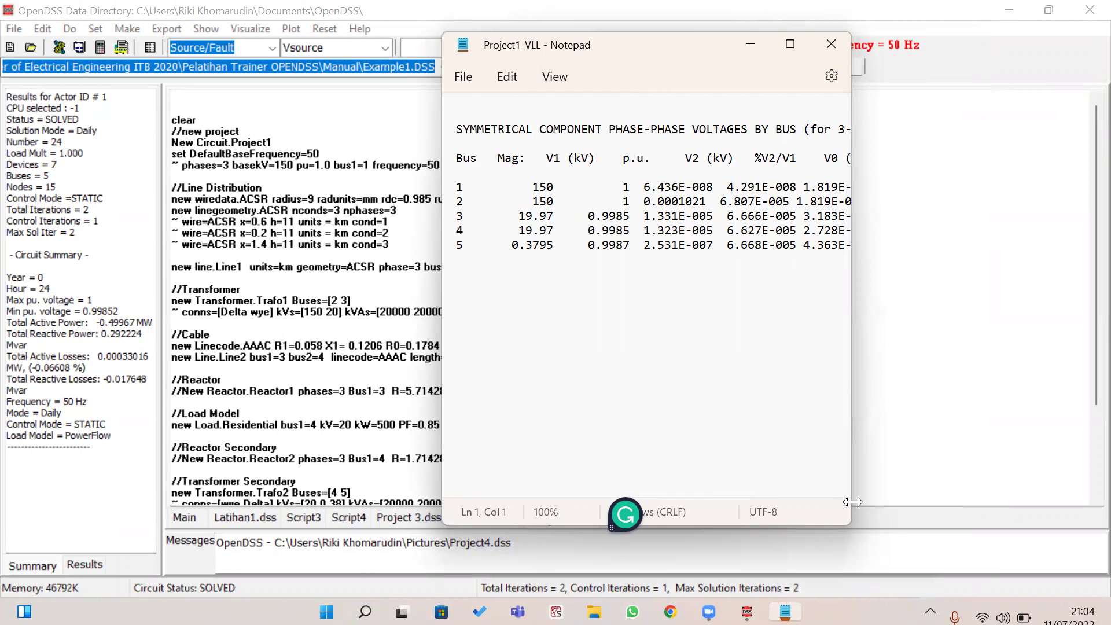
left_click_drag(1027, 504, 1028, 506)
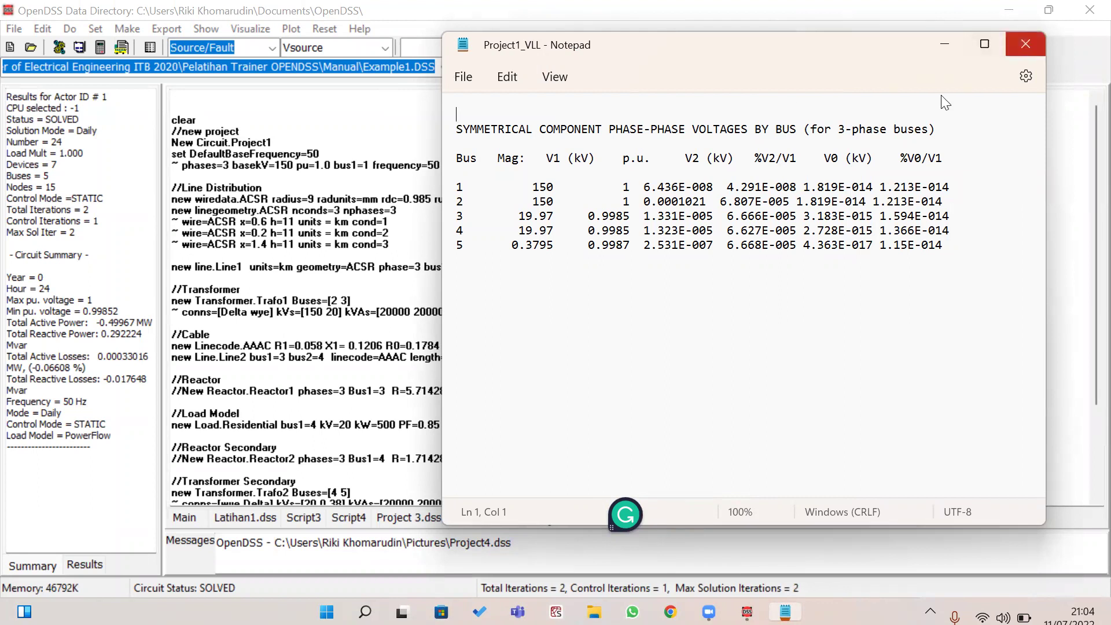
left_click(1026, 44)
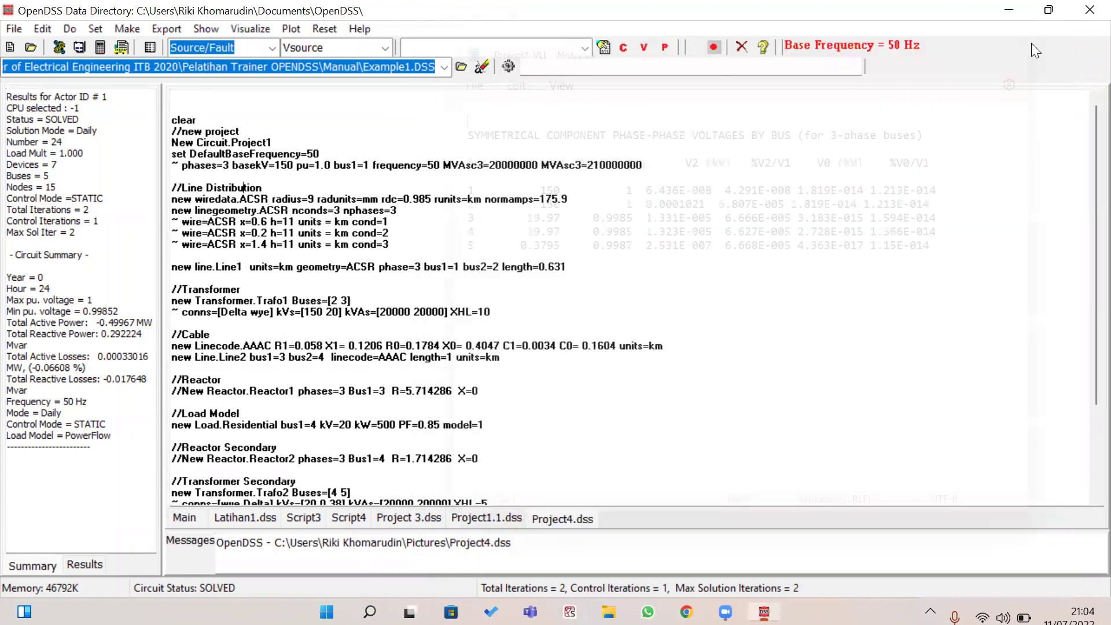
left_click(220, 28)
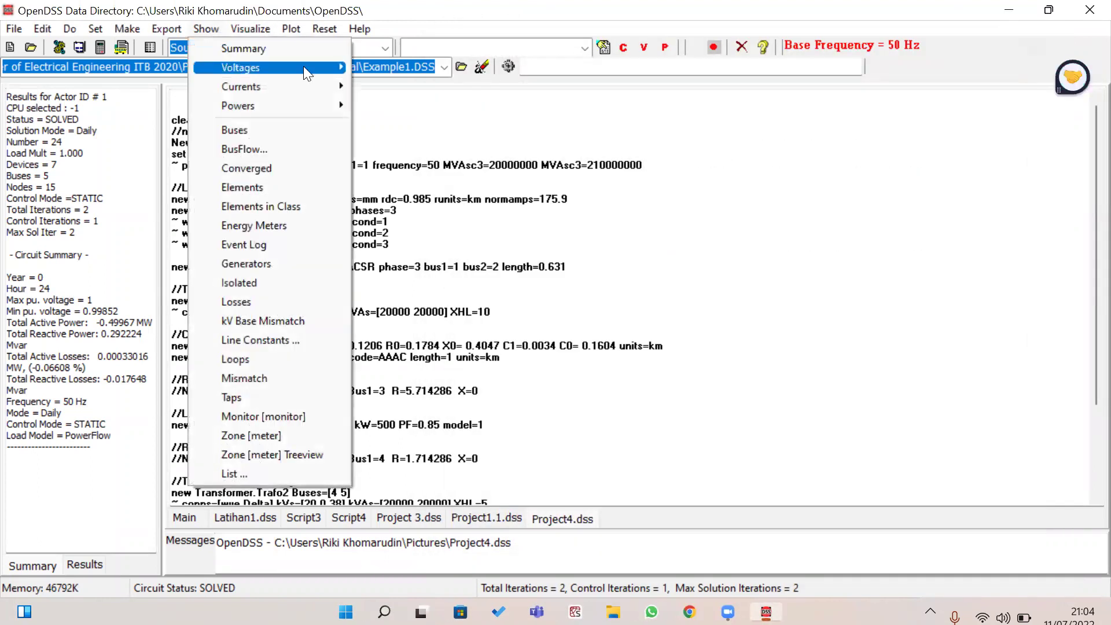
mouse_move(304, 67)
left_click(404, 69)
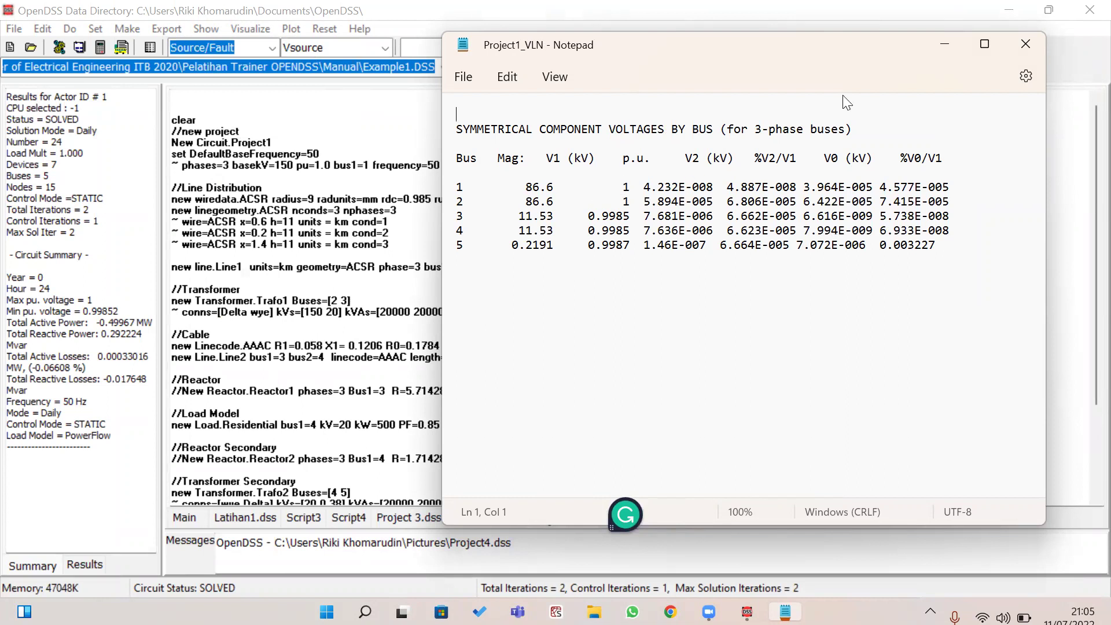
left_click(1026, 44)
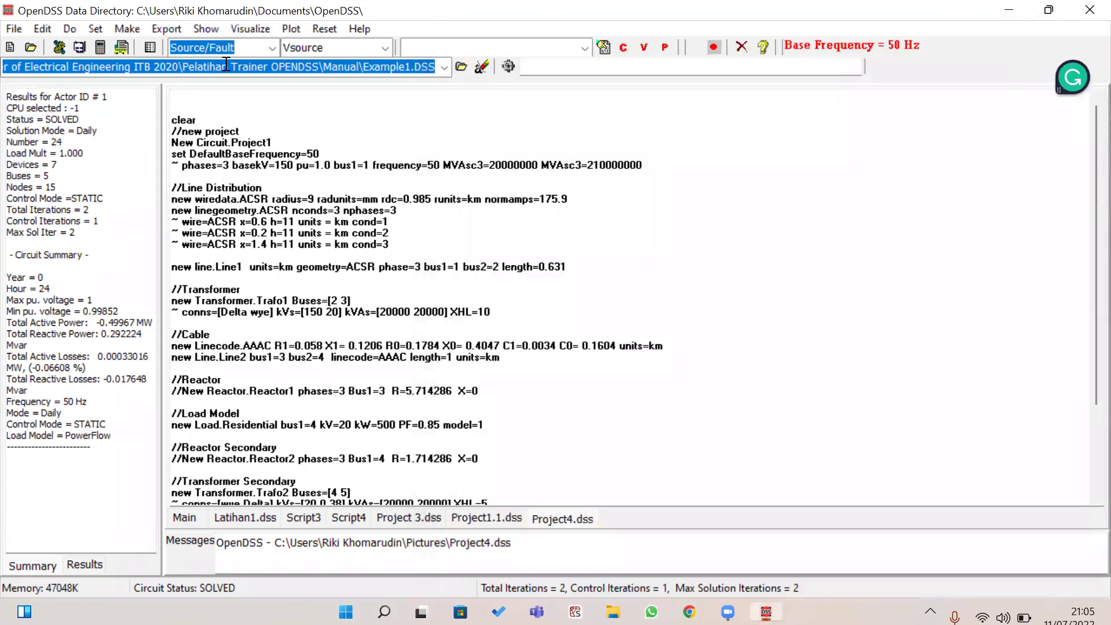
left_click(207, 31)
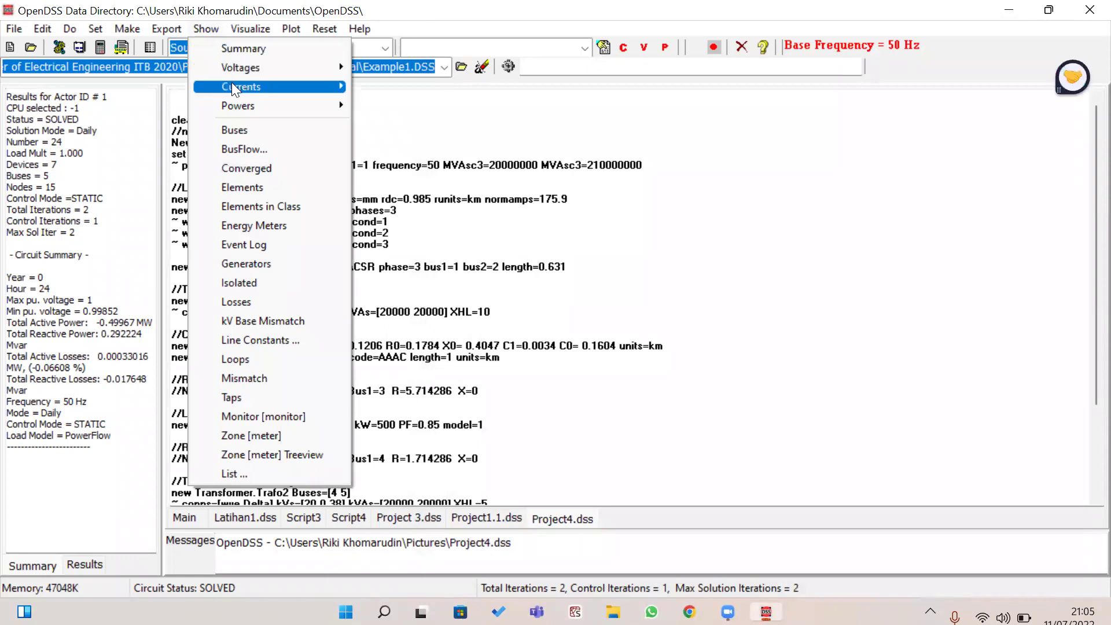
mouse_move(231, 83)
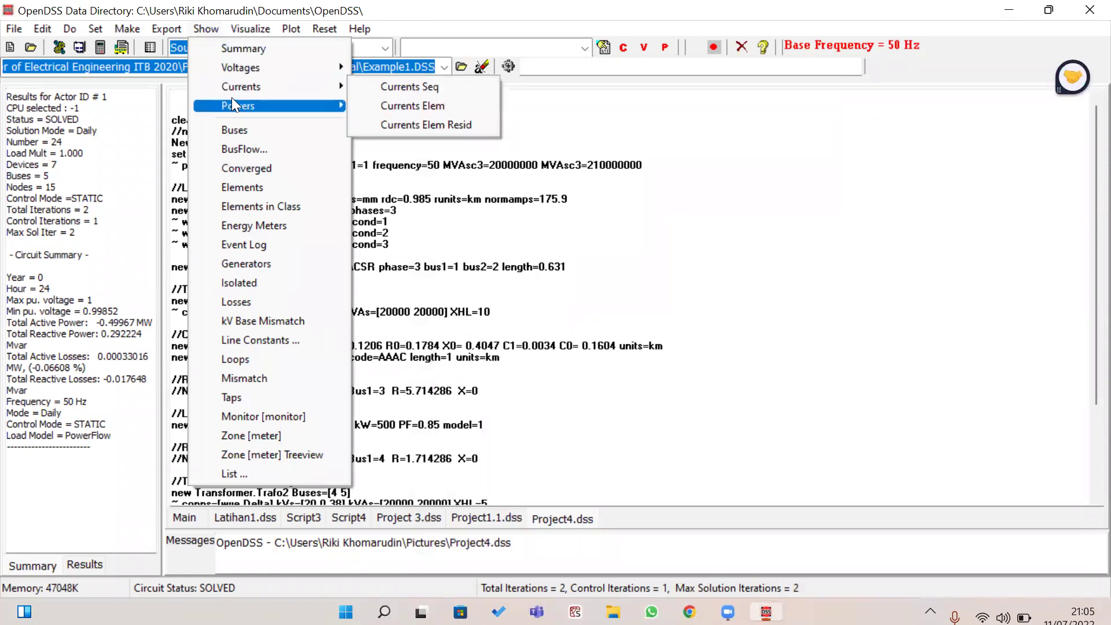
left_click(397, 93)
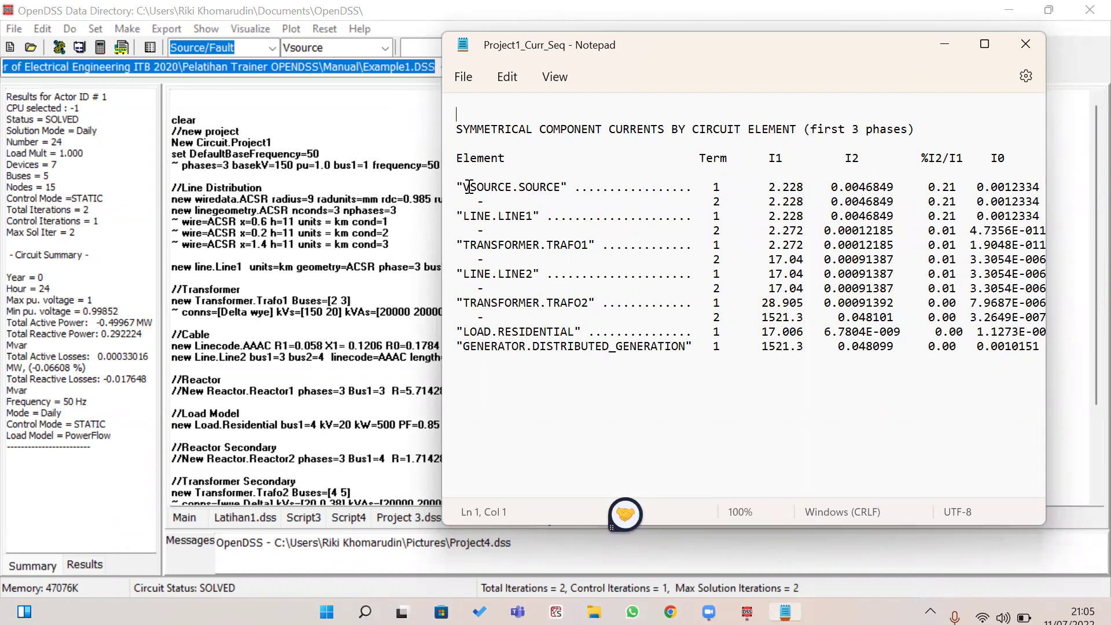
left_click_drag(470, 186, 557, 187)
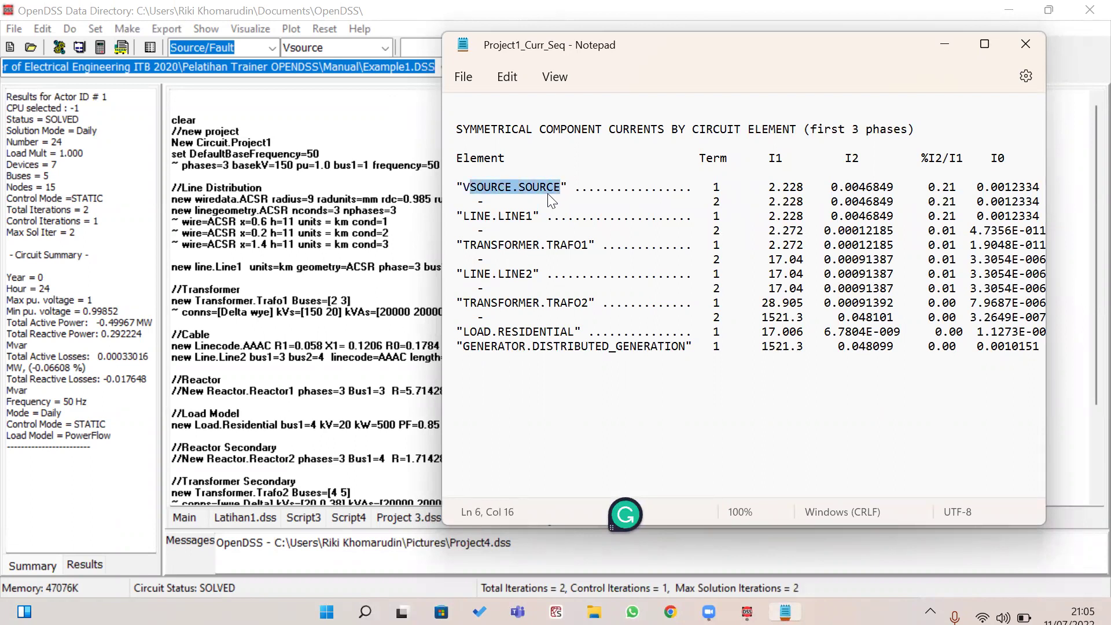
left_click_drag(465, 216, 560, 246)
left_click_drag(470, 273, 584, 308)
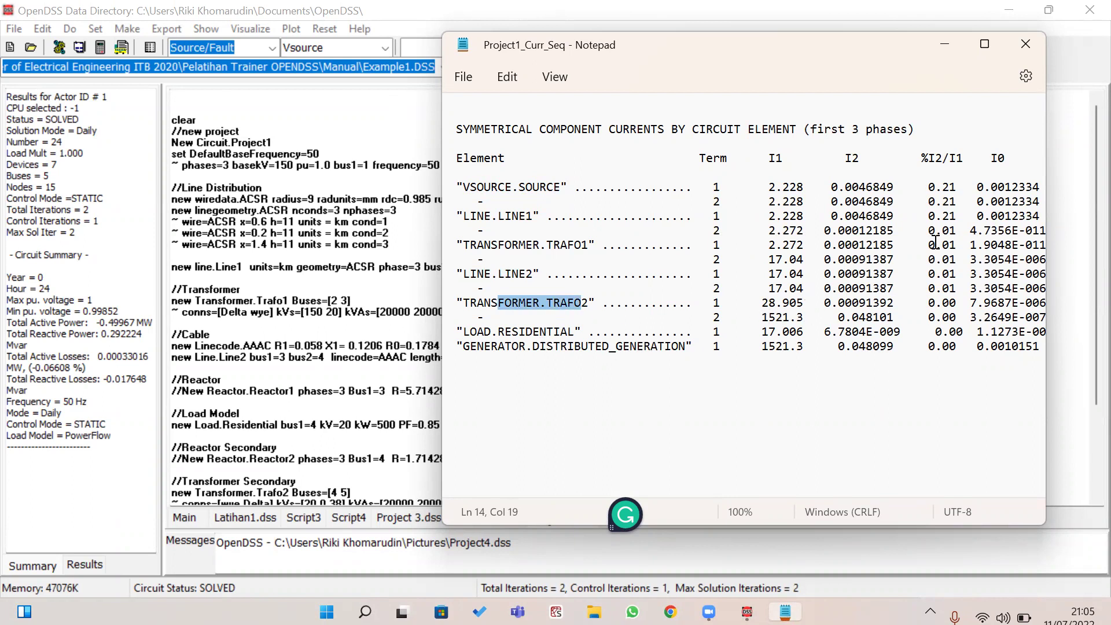
left_click(1025, 41)
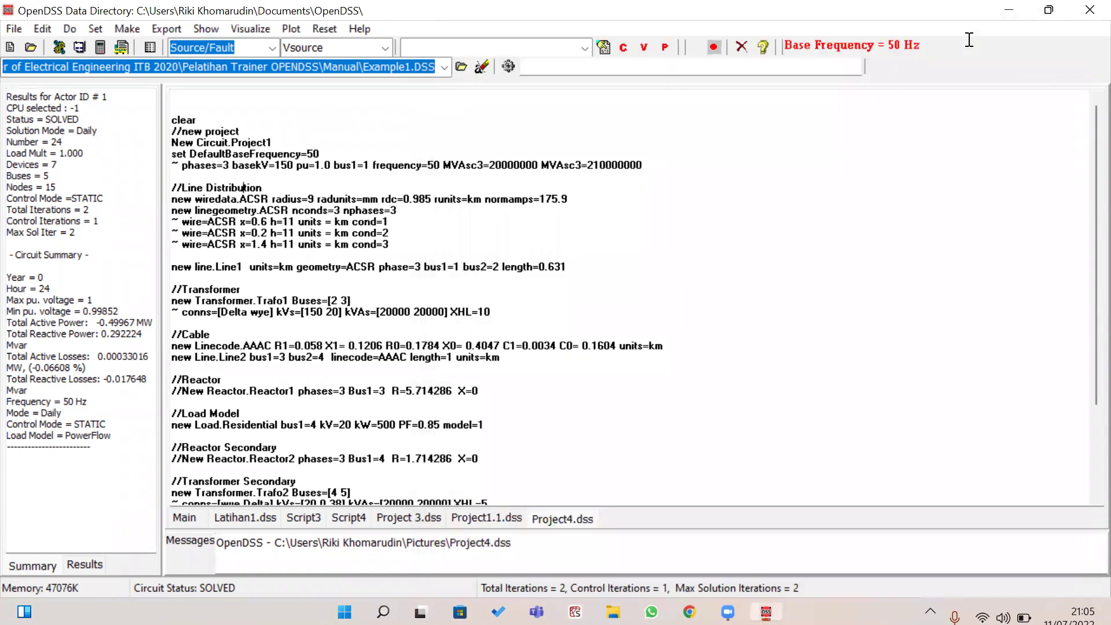
Generate the Powers kVA report and highlight its total circuit losses of 0.3 + j -17.6.
left_click(207, 28)
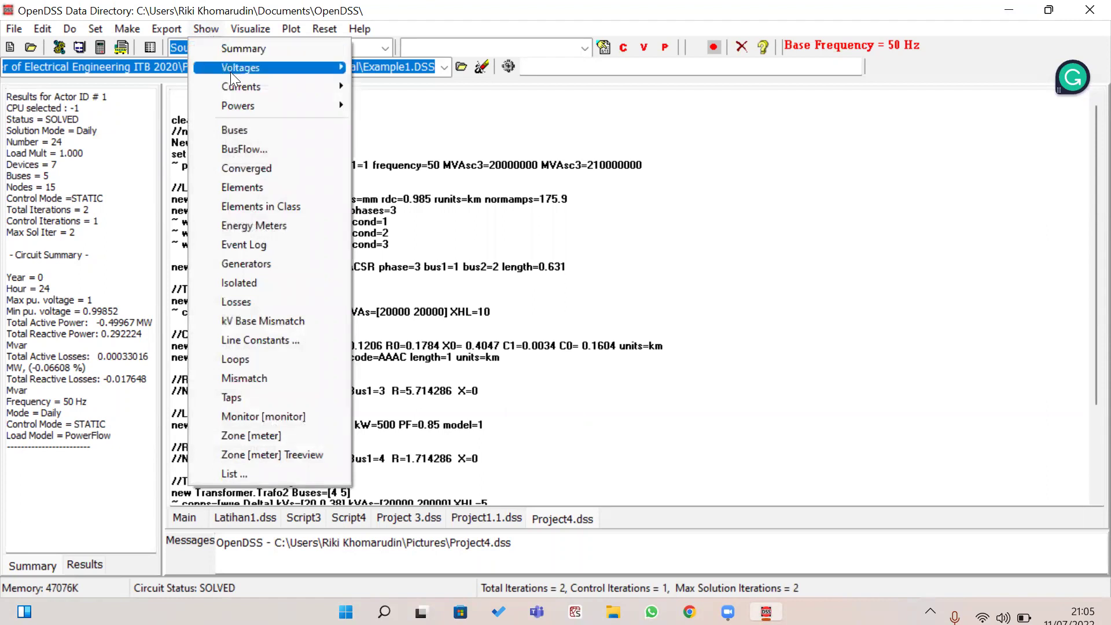
mouse_move(232, 72)
left_click(254, 51)
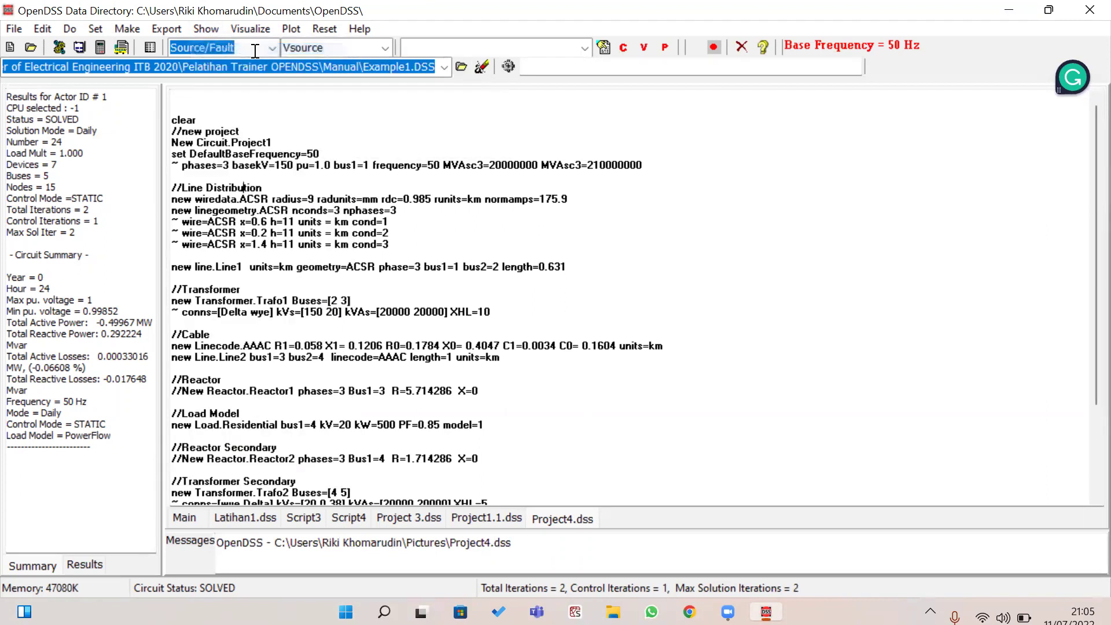
left_click(217, 25)
mouse_move(243, 29)
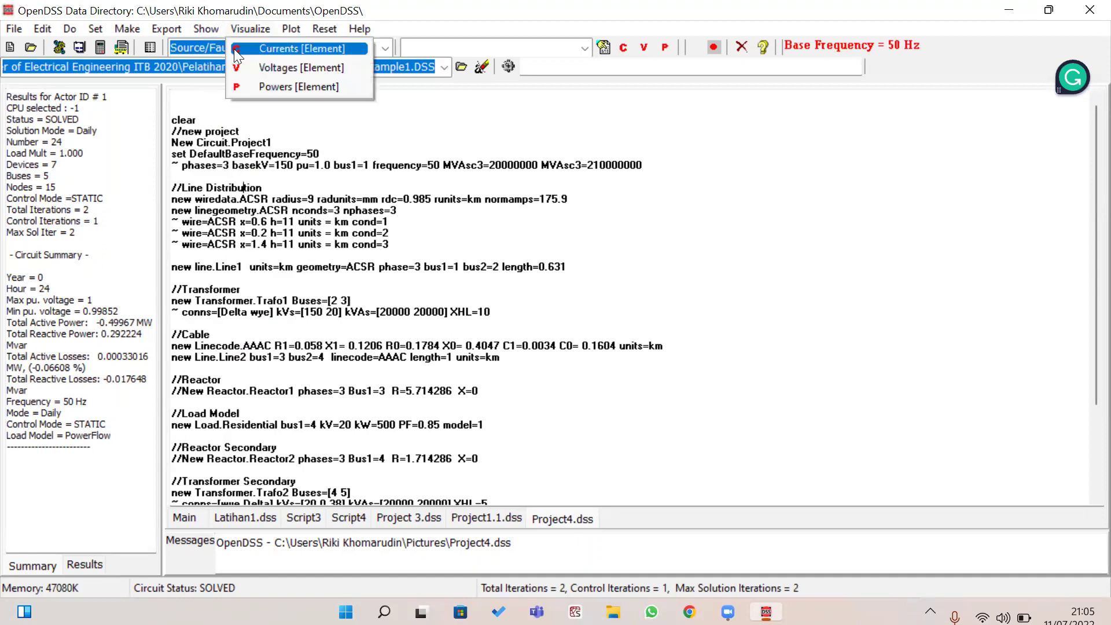
mouse_move(208, 30)
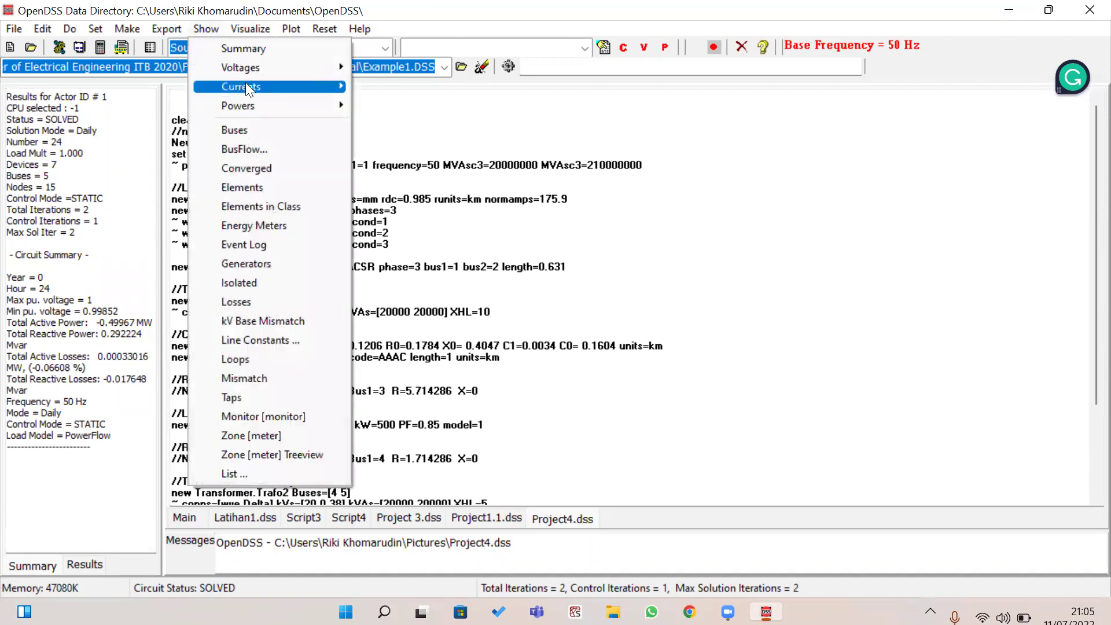
mouse_move(246, 86)
mouse_move(272, 112)
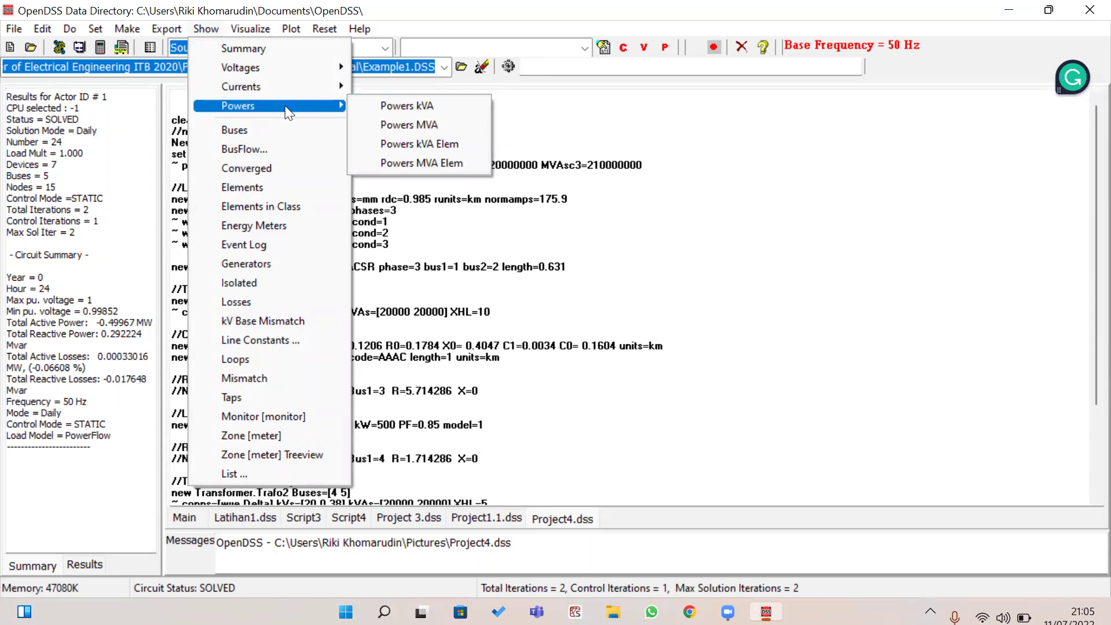
left_click(373, 105)
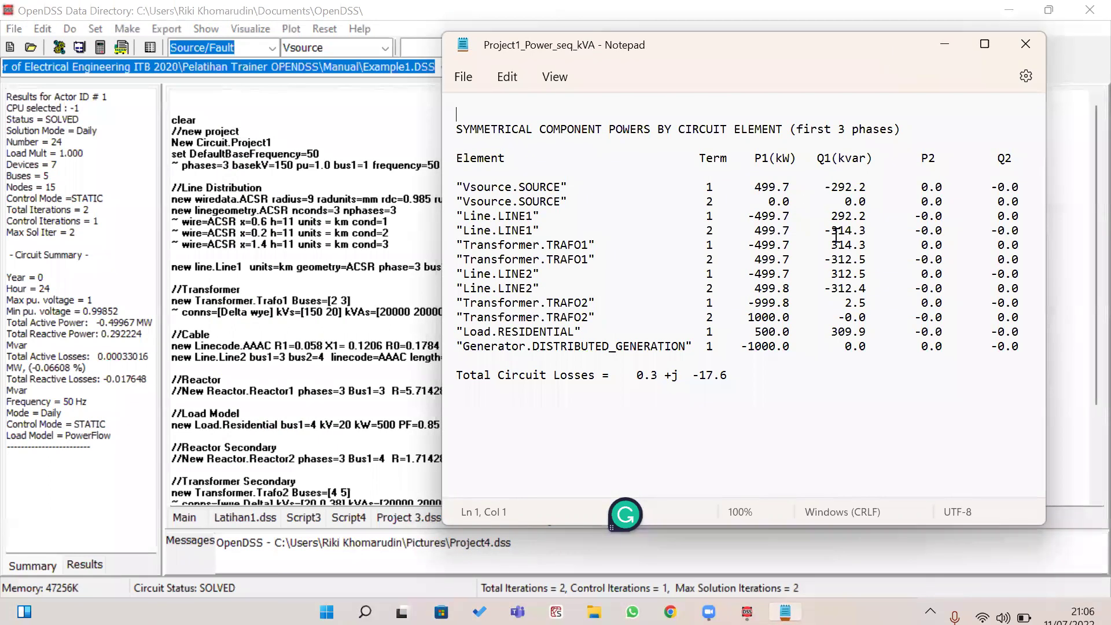
left_click_drag(886, 45, 794, 46)
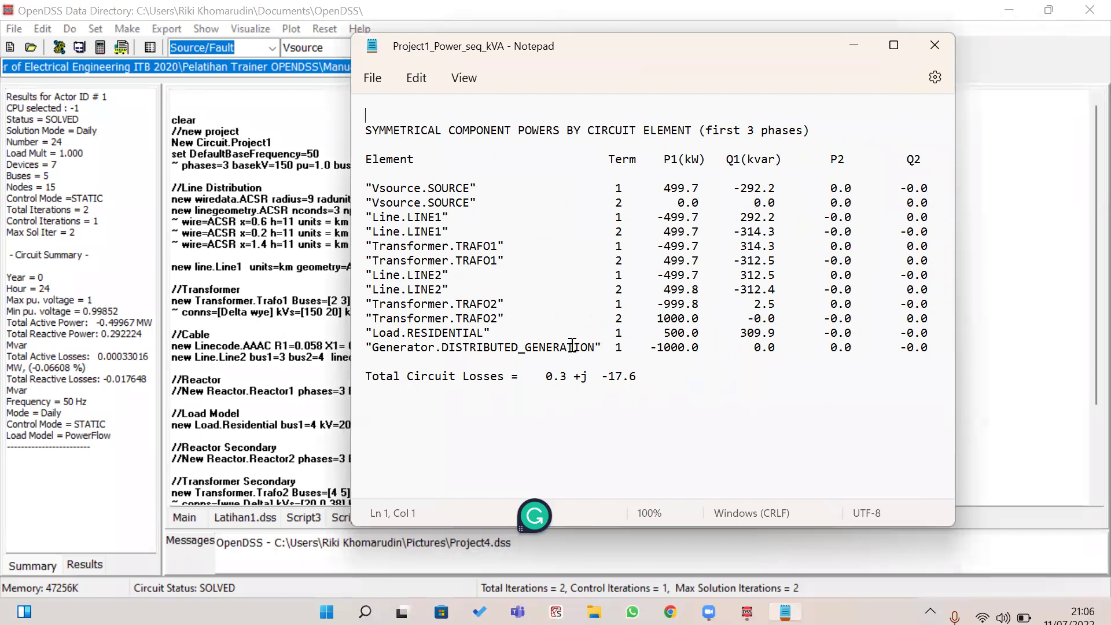
left_click_drag(518, 377, 669, 382)
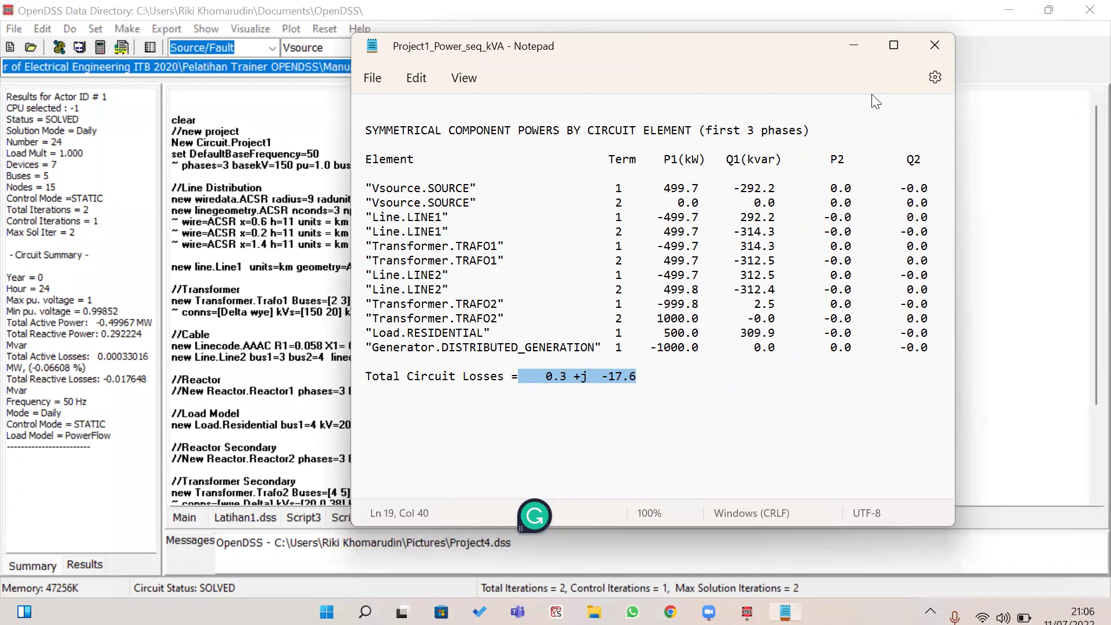
Show the Losses report: 0.1 kW line and 0.3 kW transformer losses.
left_click(217, 31)
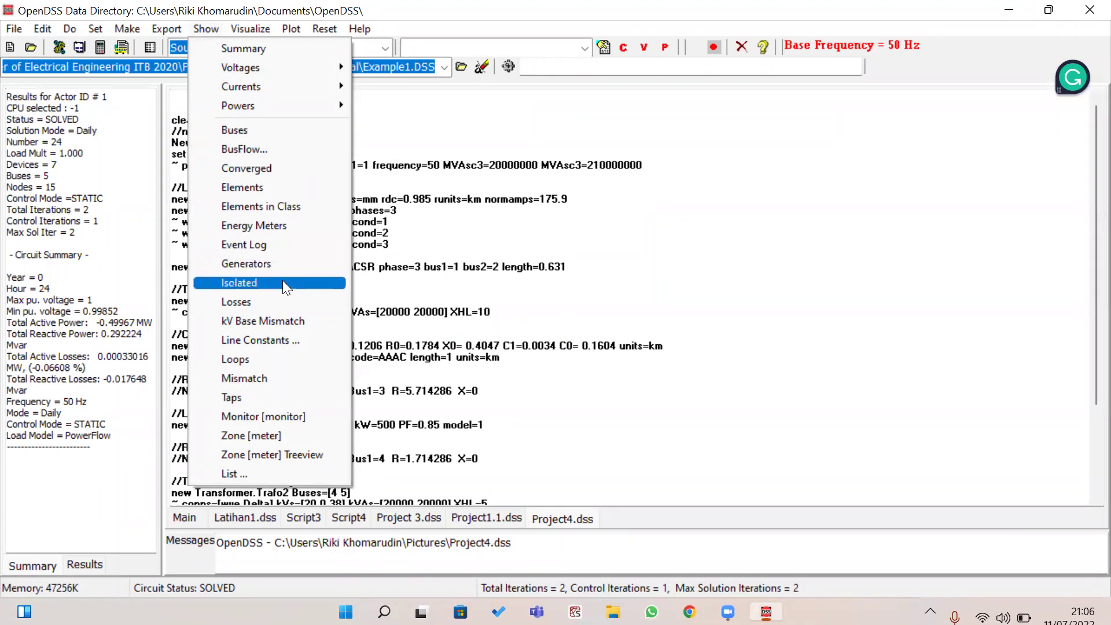
left_click(284, 299)
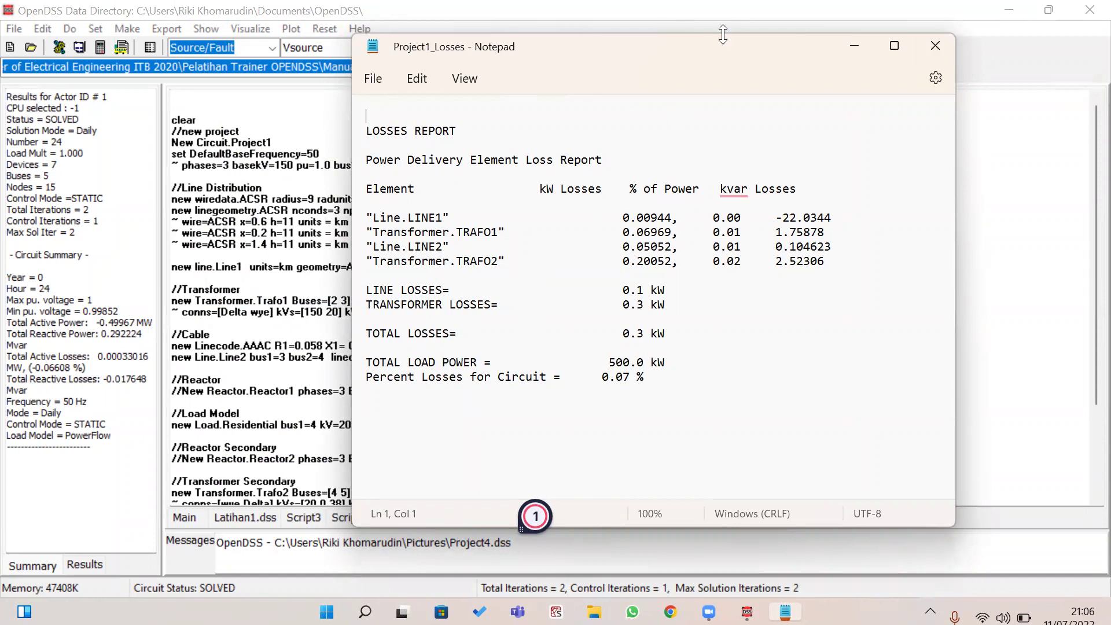
Close the losses report, review the mismatch report (0.00102 A at bus 5), then reopen the reports list.
left_click(936, 45)
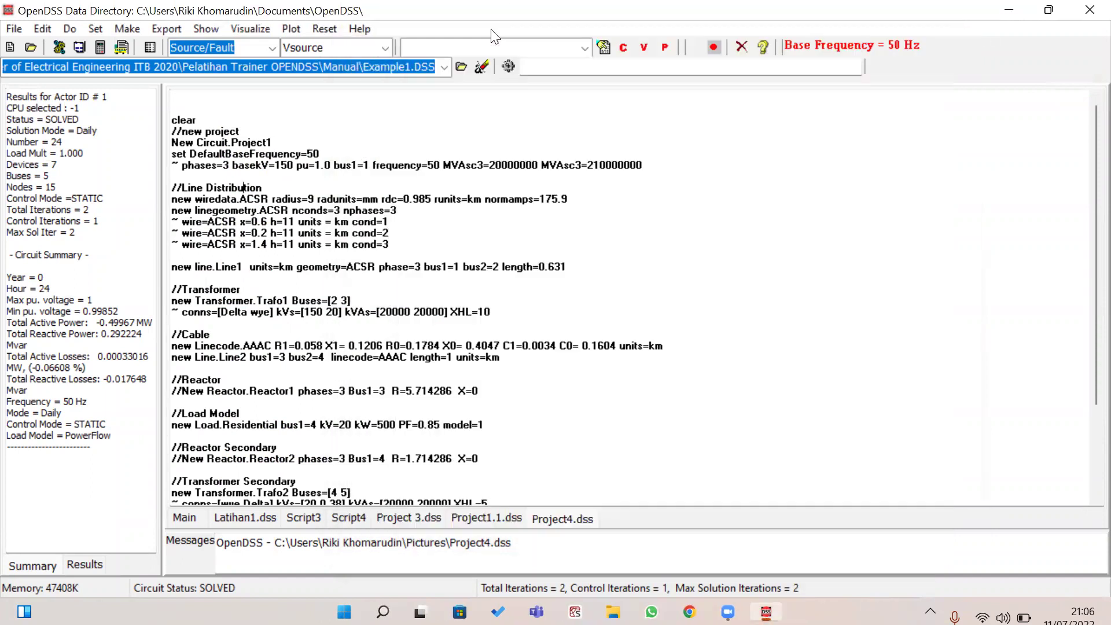
left_click(199, 30)
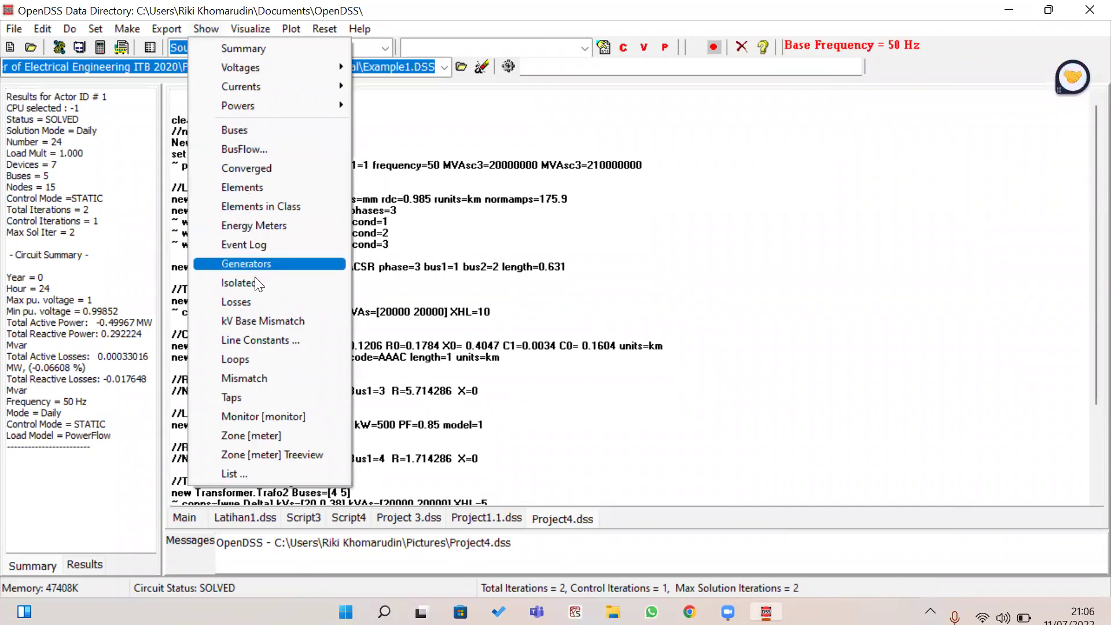
left_click(264, 378)
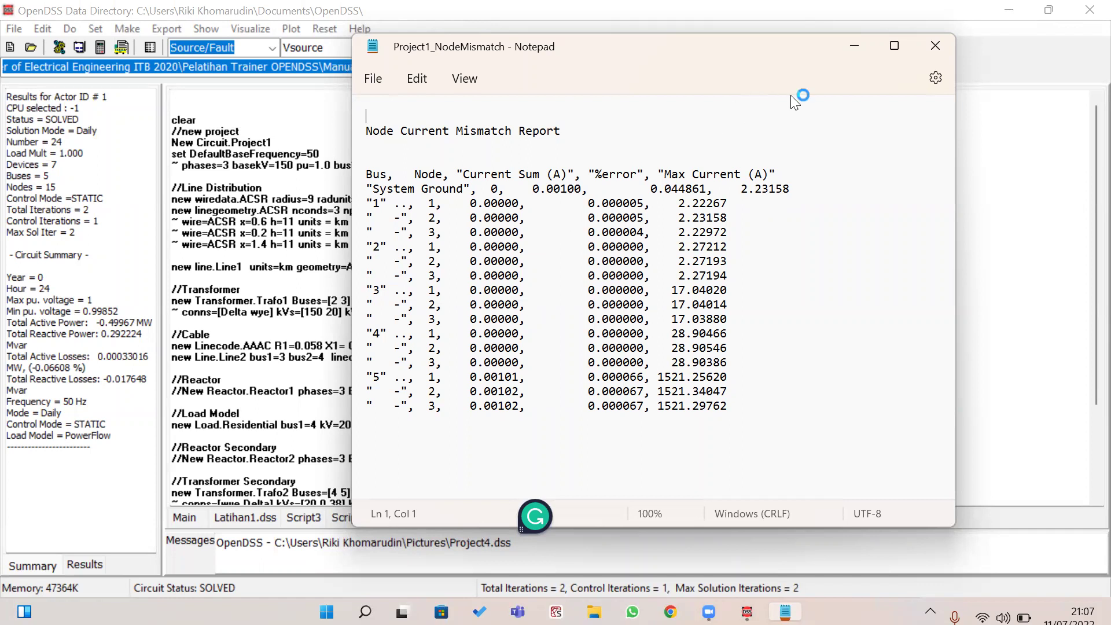
left_click(943, 44)
left_click(204, 29)
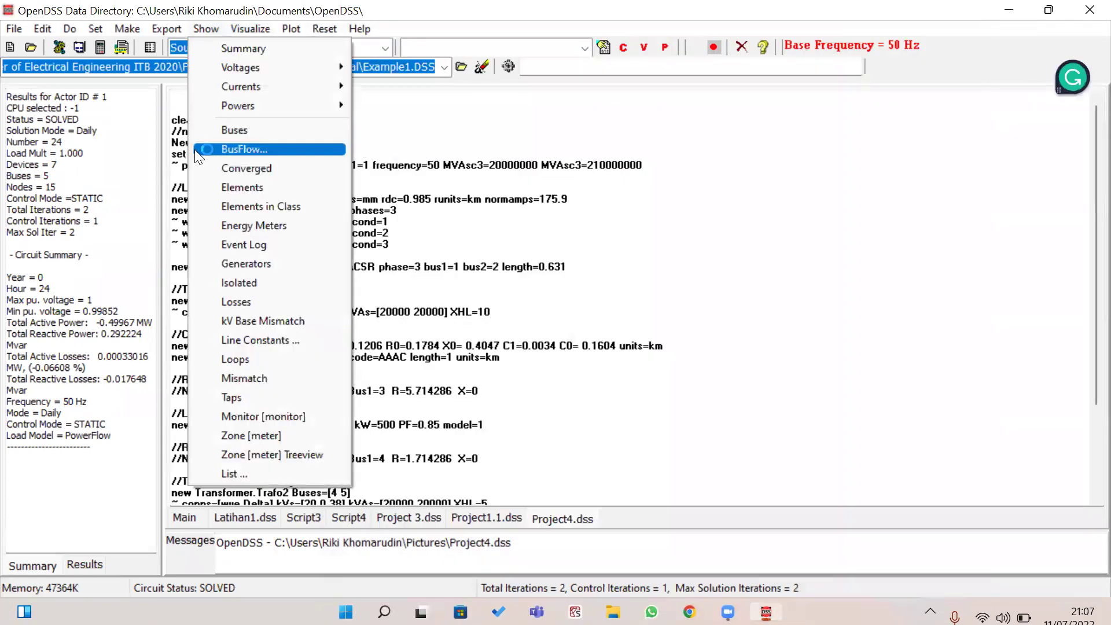
View and close the generator energy meter report (24000 kWh), then place the cursor before CalcVoltageBase.
left_click(282, 263)
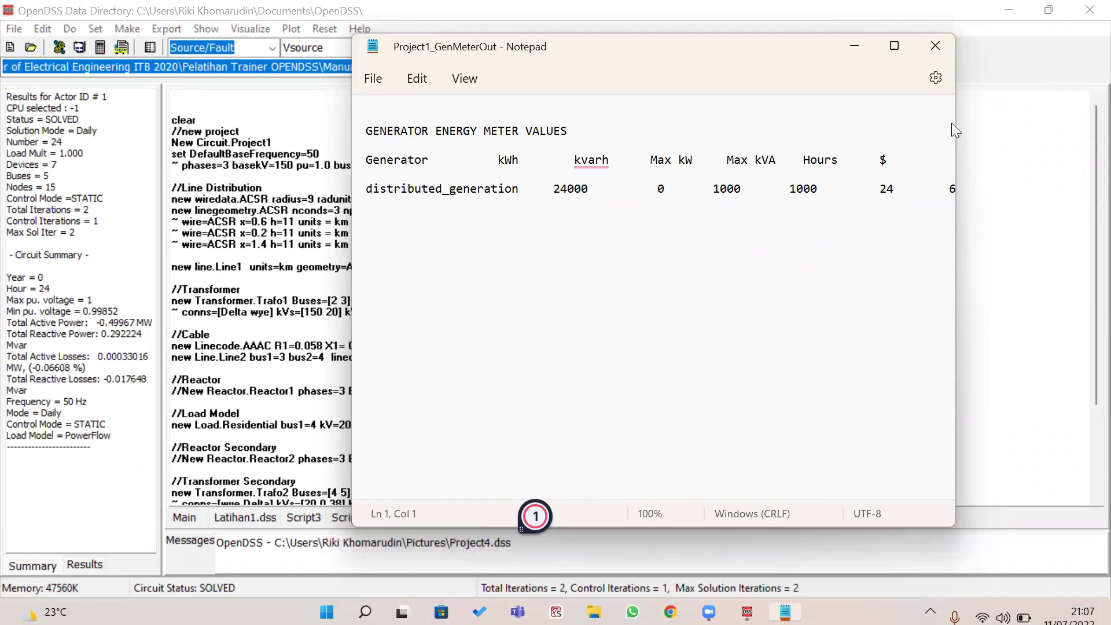
left_click(936, 45)
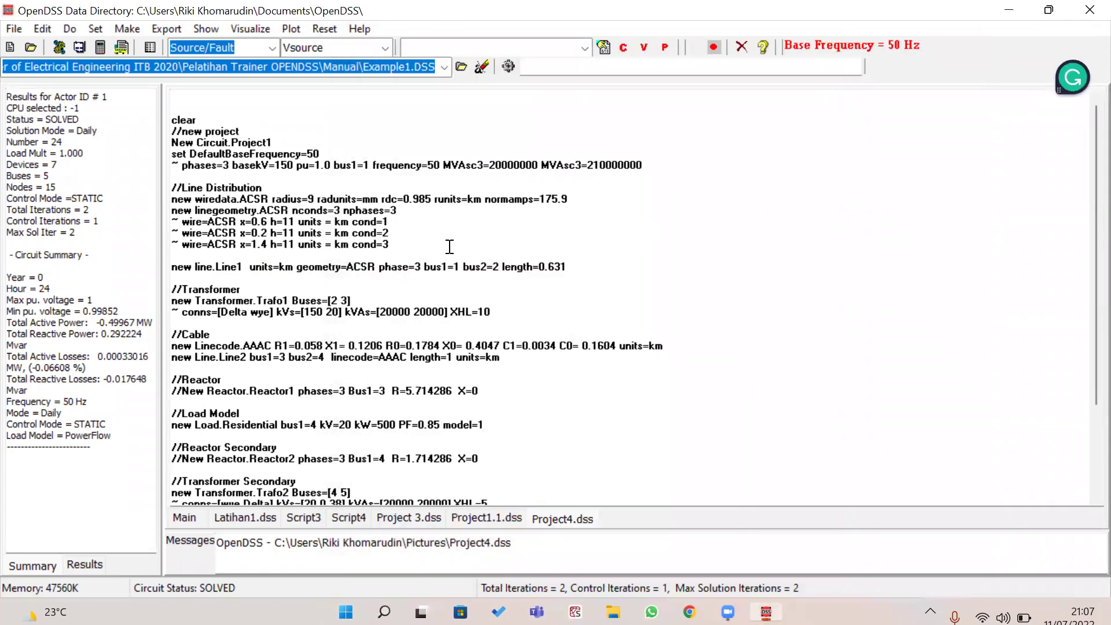
scroll(450, 247, "down", 3)
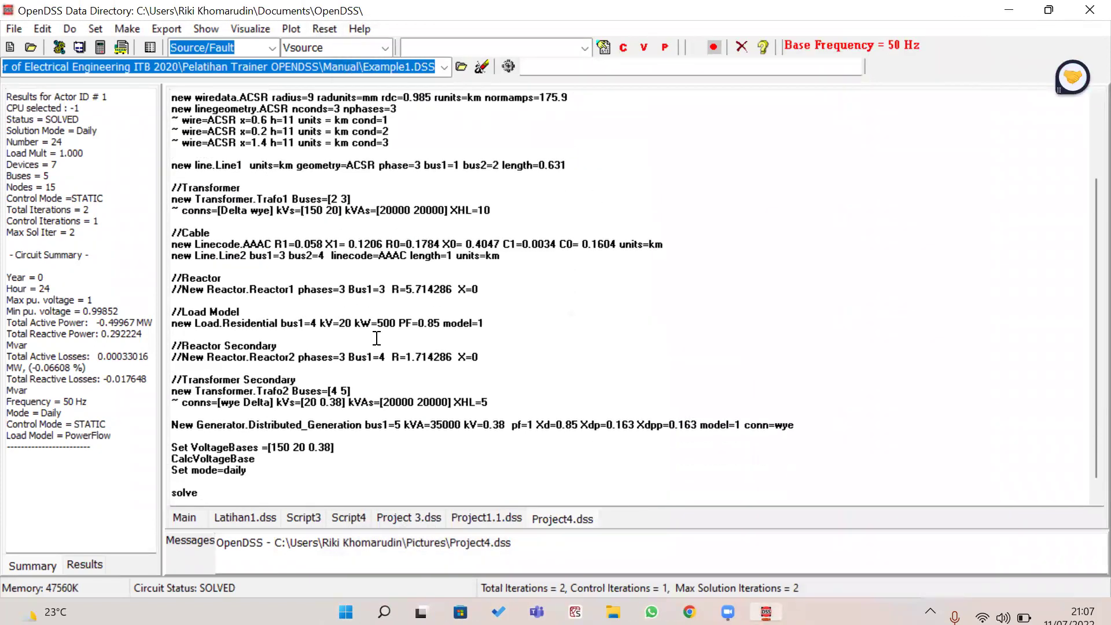
left_click(176, 463)
Comment out CalcVoltageBase with // and re-solve the whole script.
type("//")
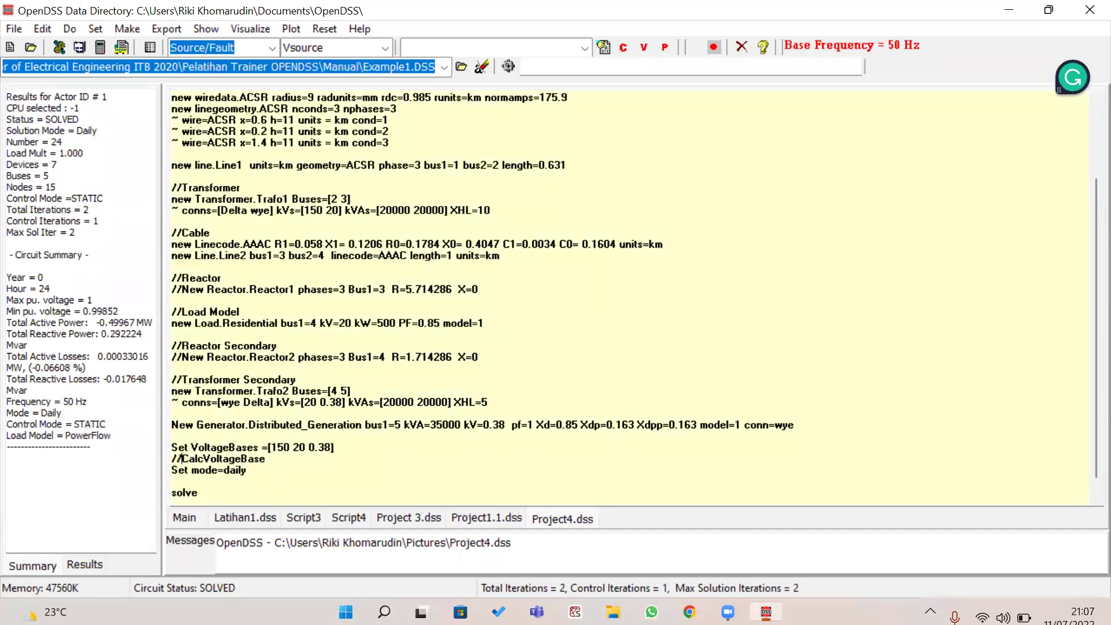
key("ctrl+a")
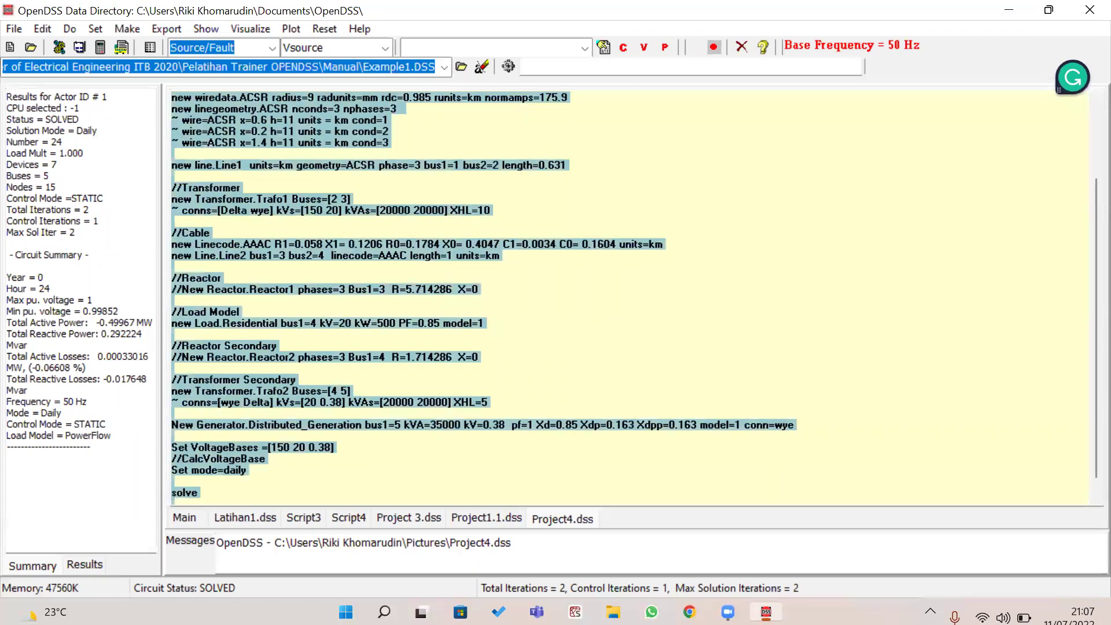
key("ctrl+d")
Show the Voltages LL report and mark the bus voltage magnitude rows.
left_click(206, 29)
mouse_move(250, 66)
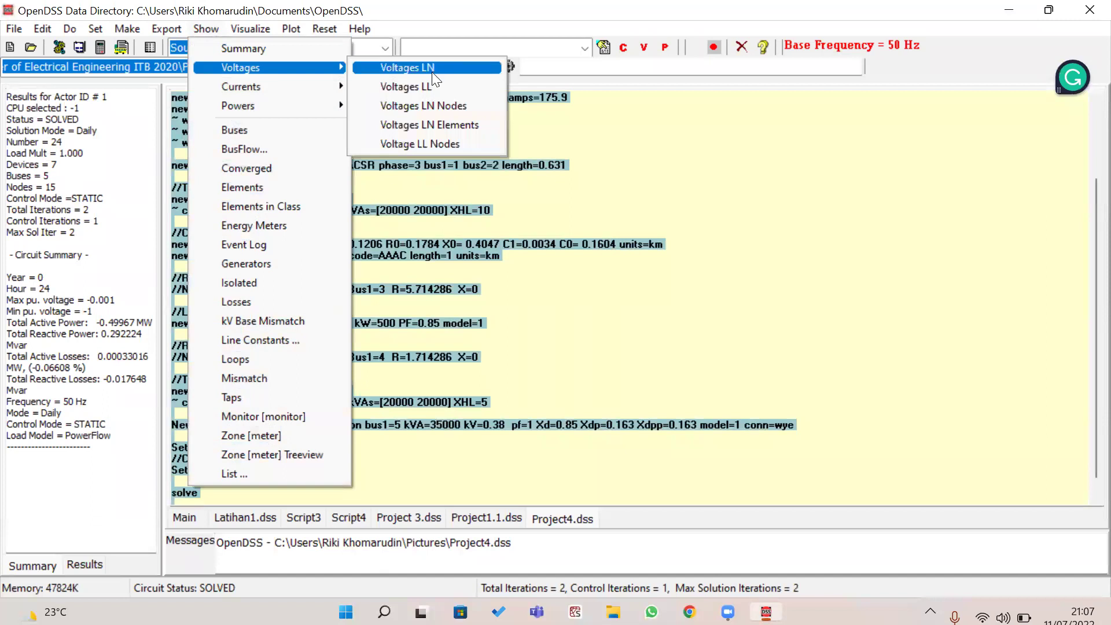
left_click(433, 86)
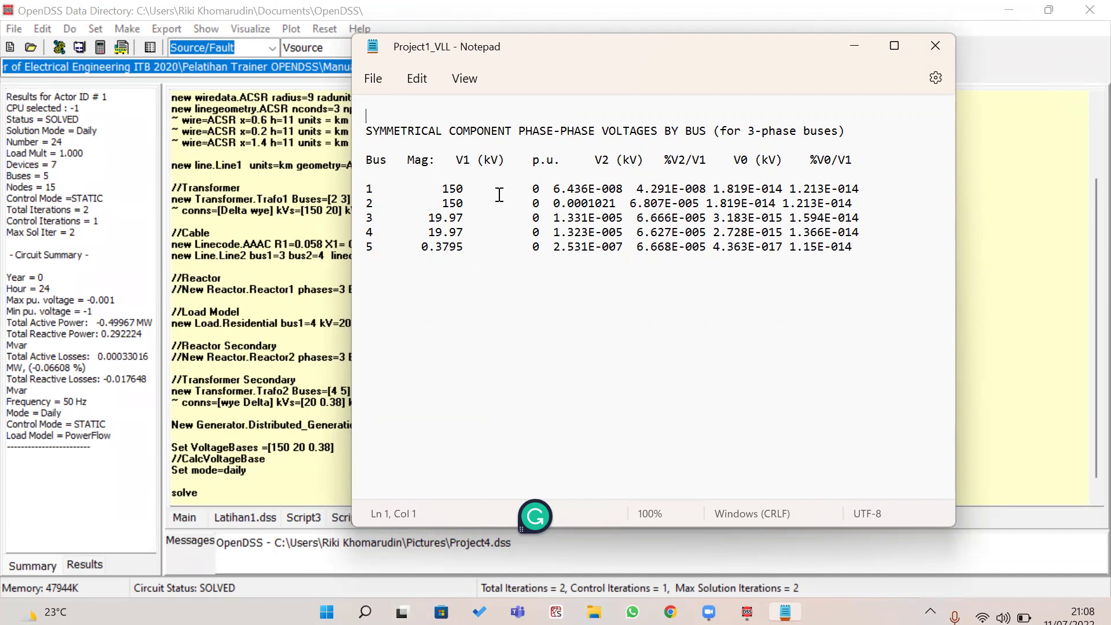
left_click(537, 191)
mouse_move(537, 191)
left_mouse_down()
mouse_move(538, 245)
mouse_move(534, 193)
left_mouse_up()
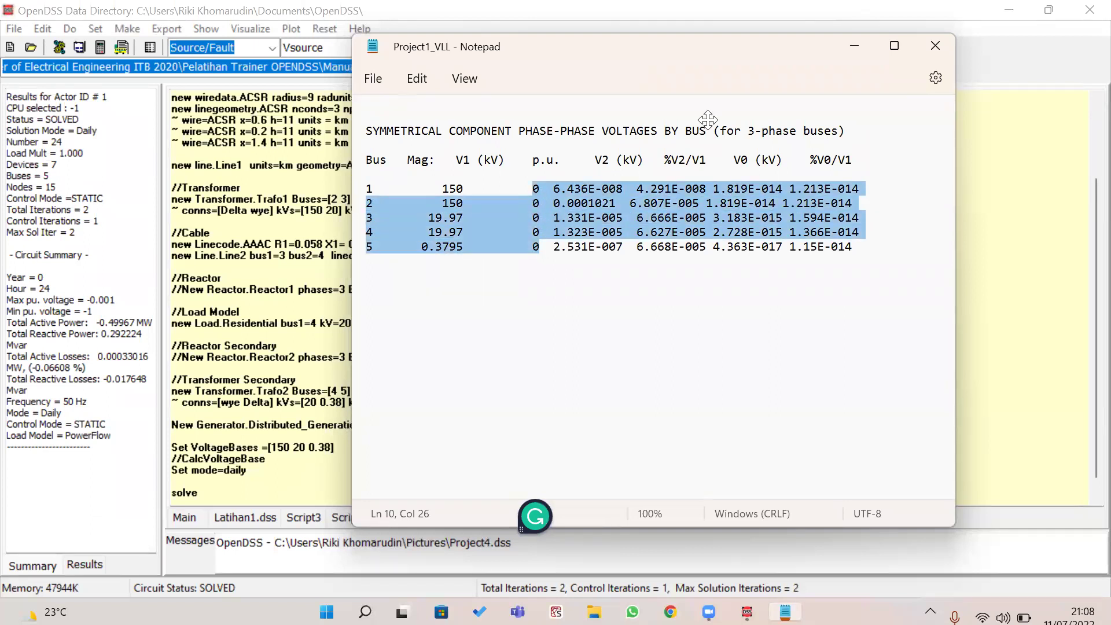
Close the Notepad window holding the line-to-line voltage report.
left_click(936, 46)
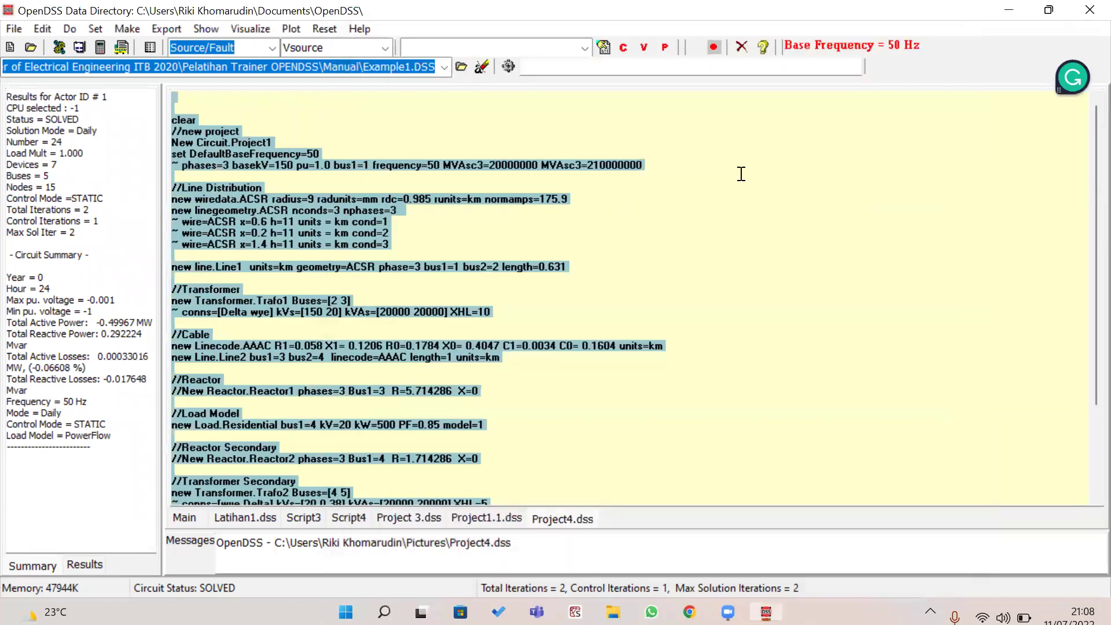